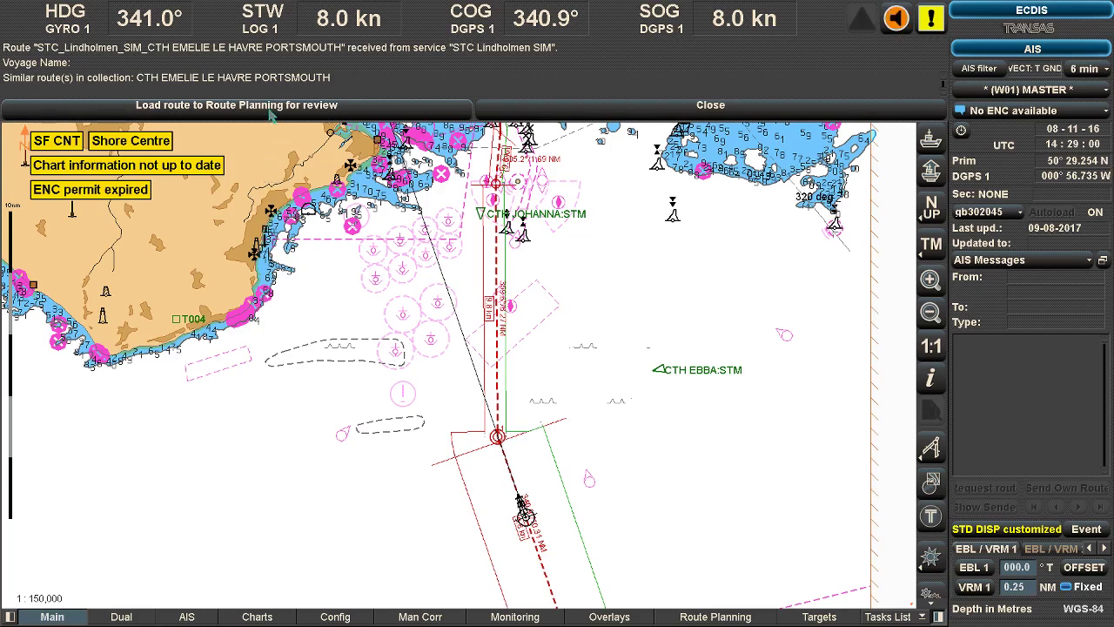
# Step: Load route STC_Lindholmen_SIM_CTH EMELIE LE HAVRE PORTSMOUTH for review; zoom around own ship to 1:250,000
pyautogui.click(226, 111)
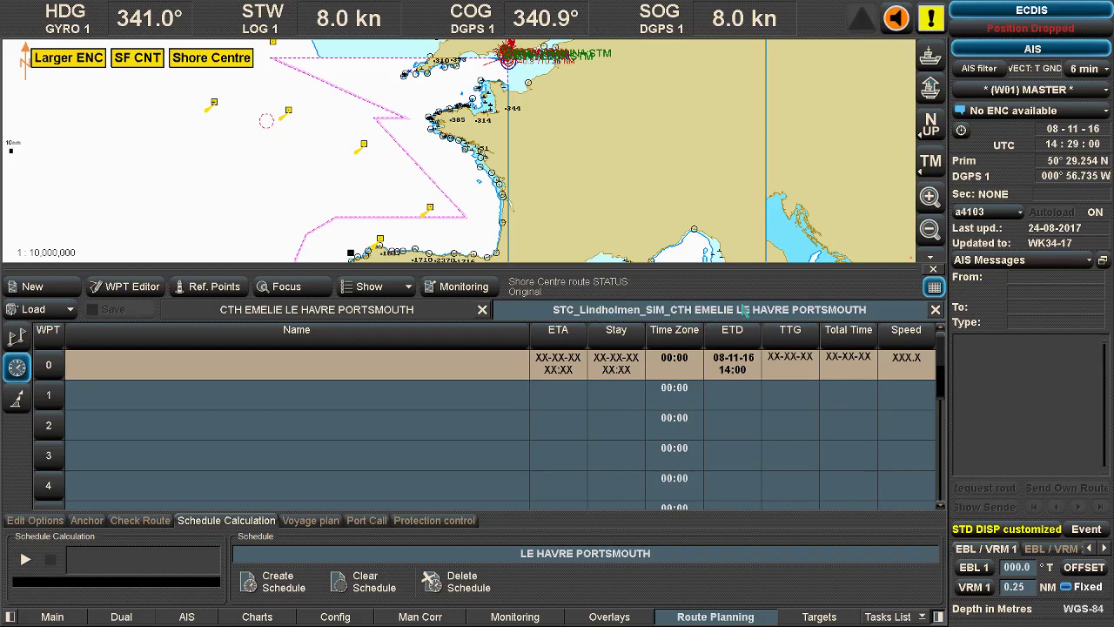
pyautogui.click(930, 197)
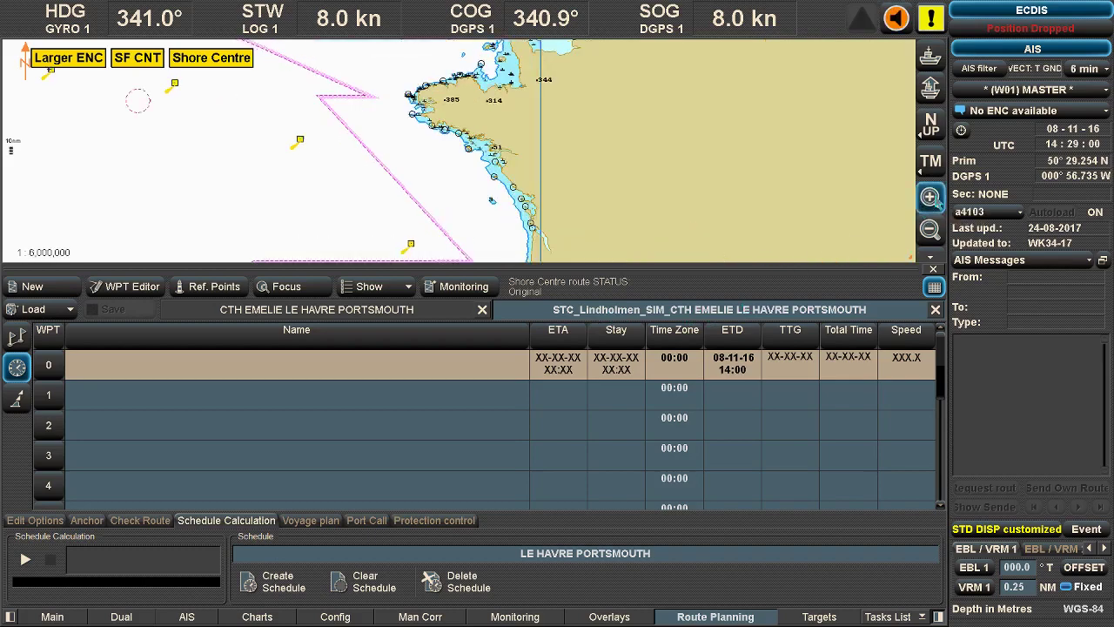
pyautogui.click(930, 56)
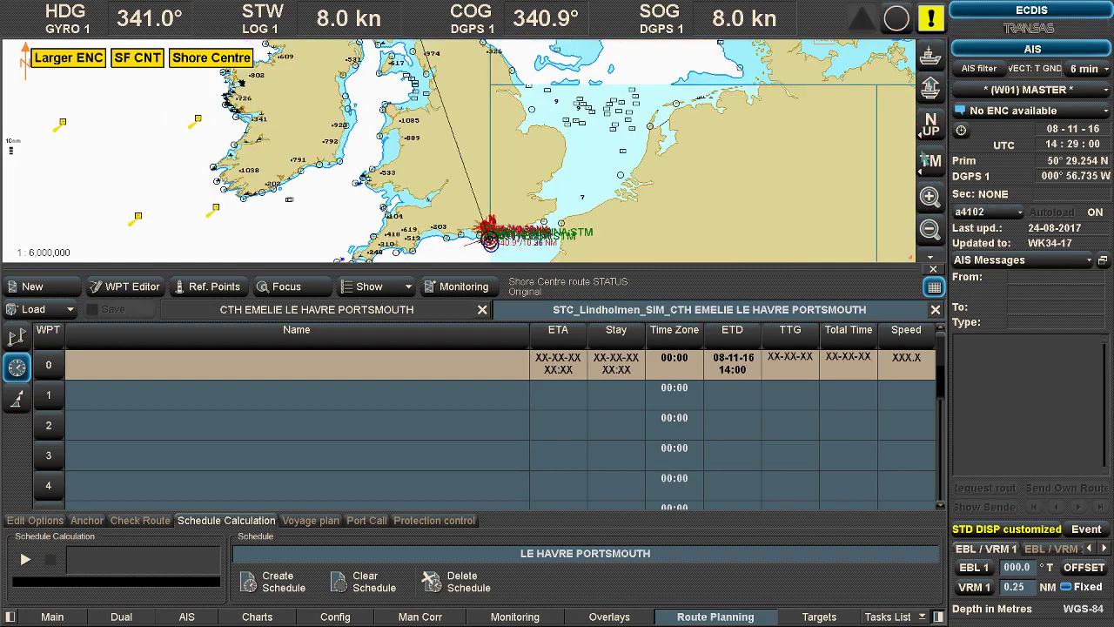
pyautogui.click(930, 197)
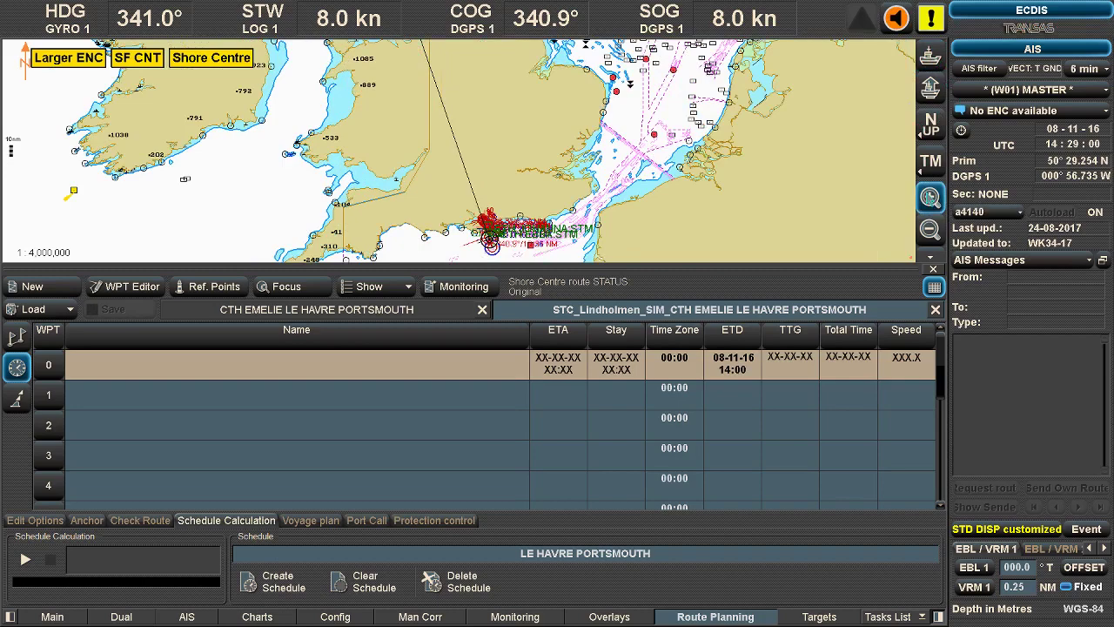
pyautogui.click(931, 196)
pyautogui.click(931, 196)
pyautogui.click(930, 196)
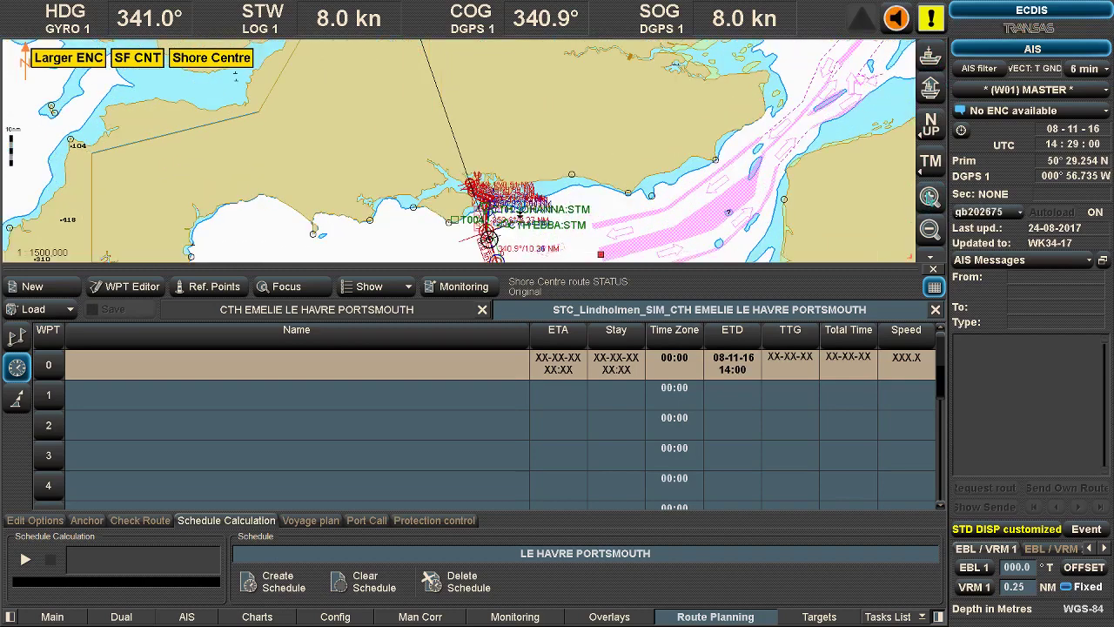
pyautogui.click(931, 196)
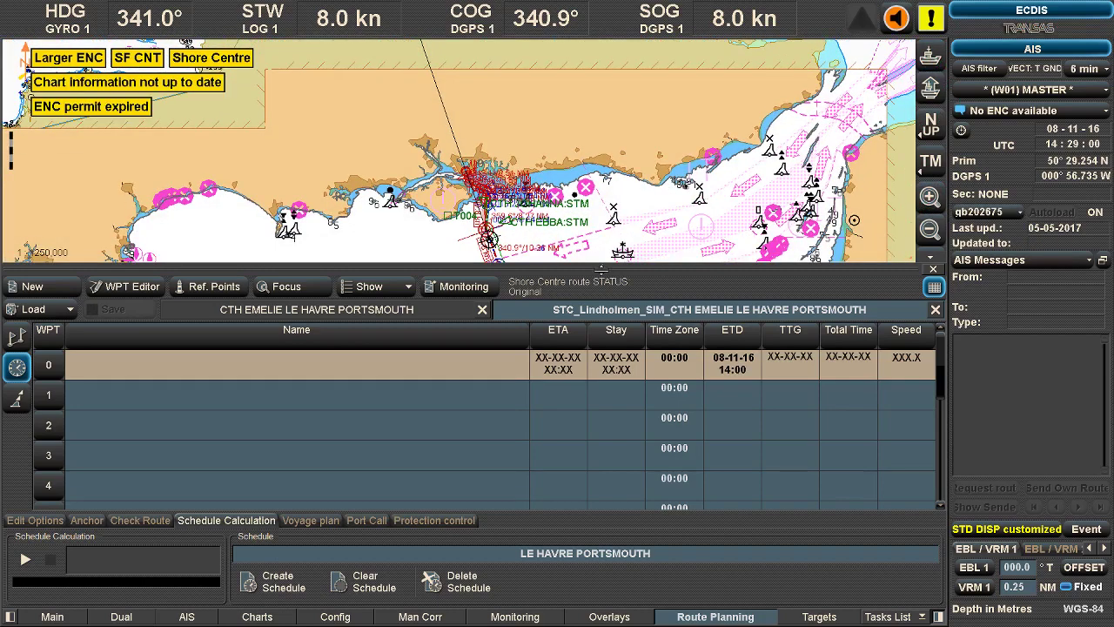
pyautogui.moveTo(601, 270); pyautogui.dragTo(601, 392)
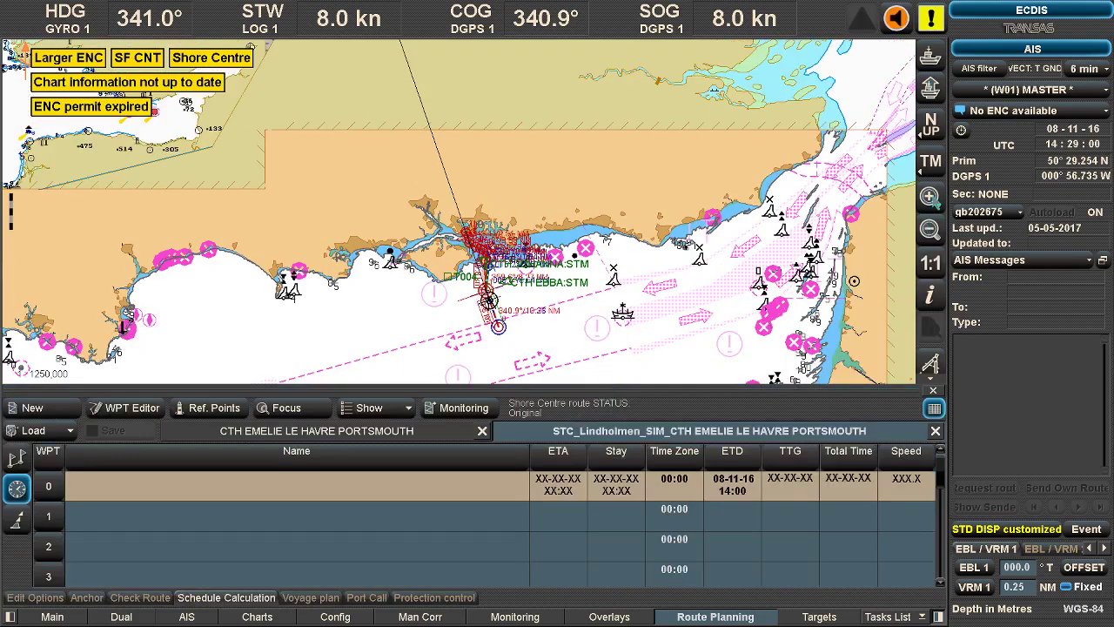
pyautogui.click(931, 229)
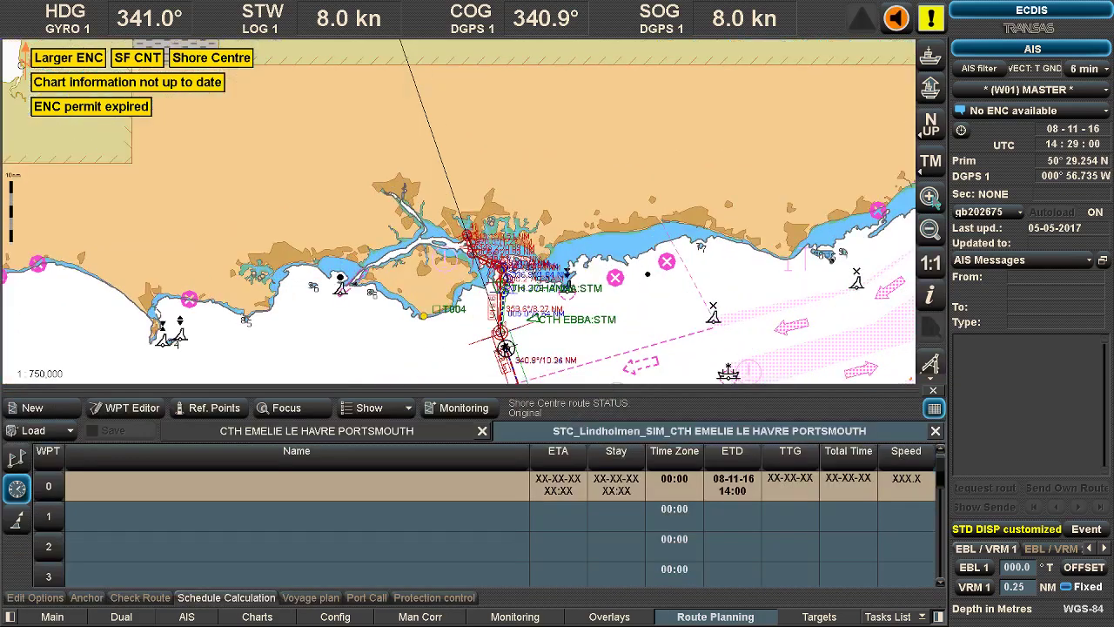
pyautogui.click(931, 197)
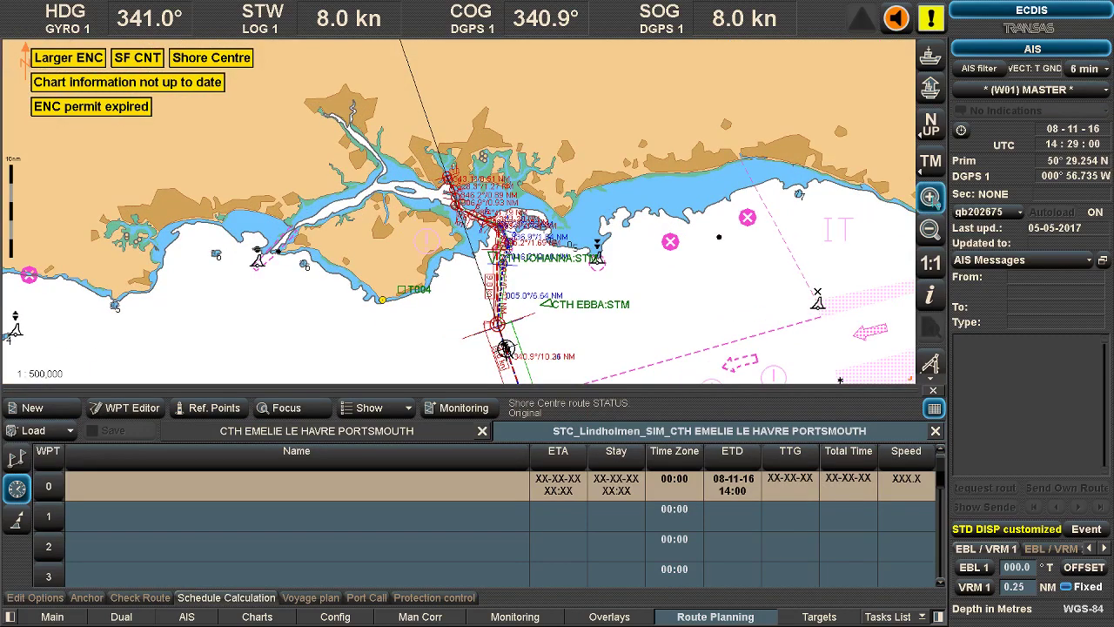
pyautogui.click(930, 196)
pyautogui.click(931, 197)
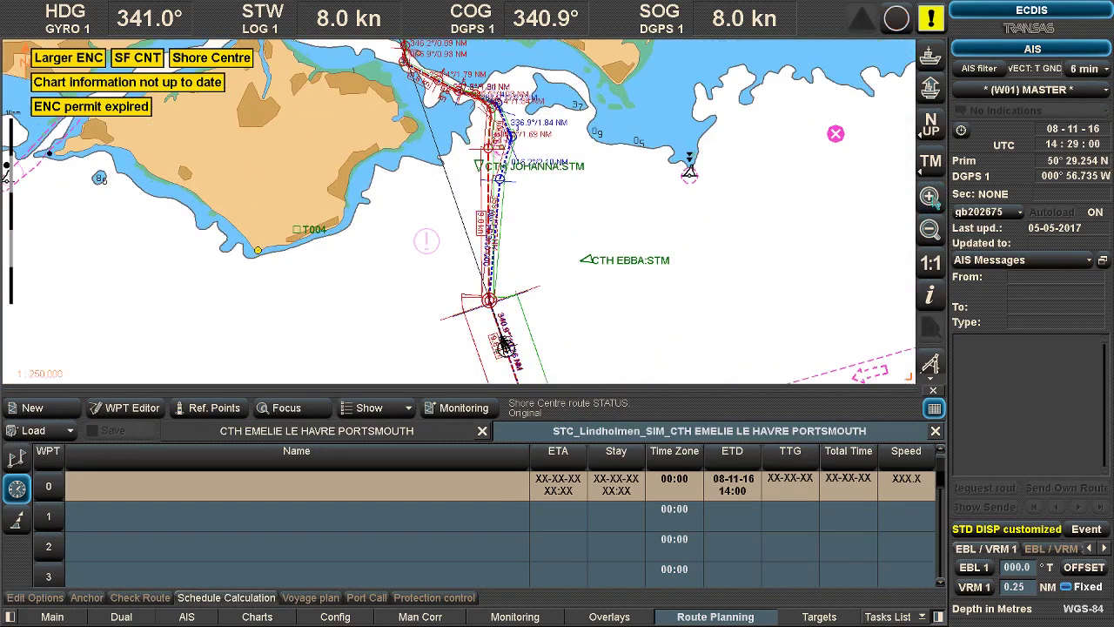
pyautogui.click(931, 196)
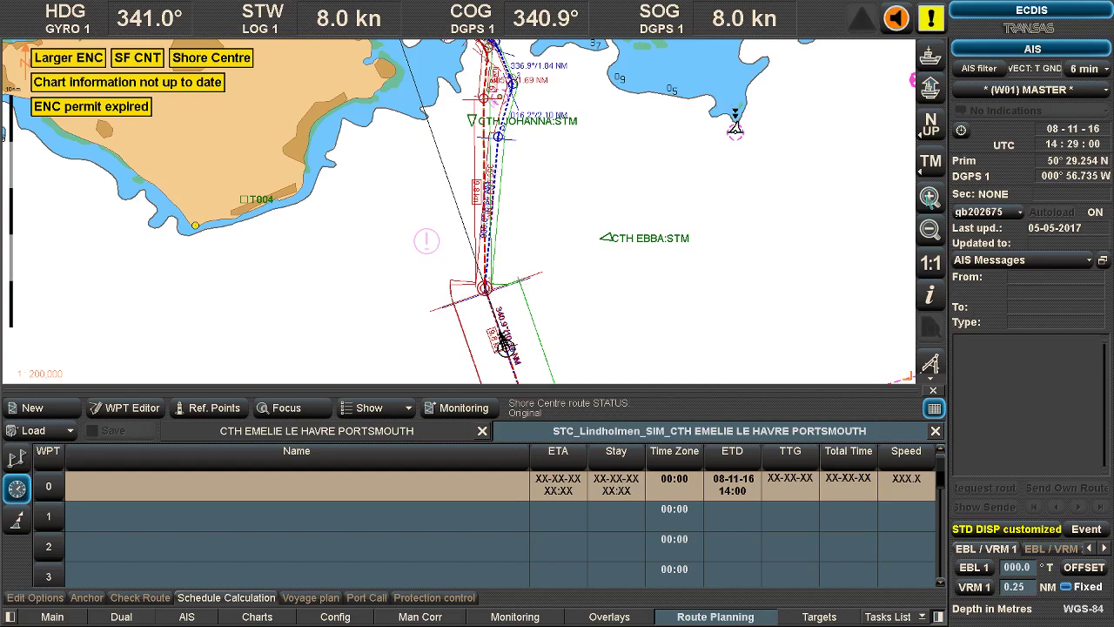
pyautogui.scroll(1, 706, 188)
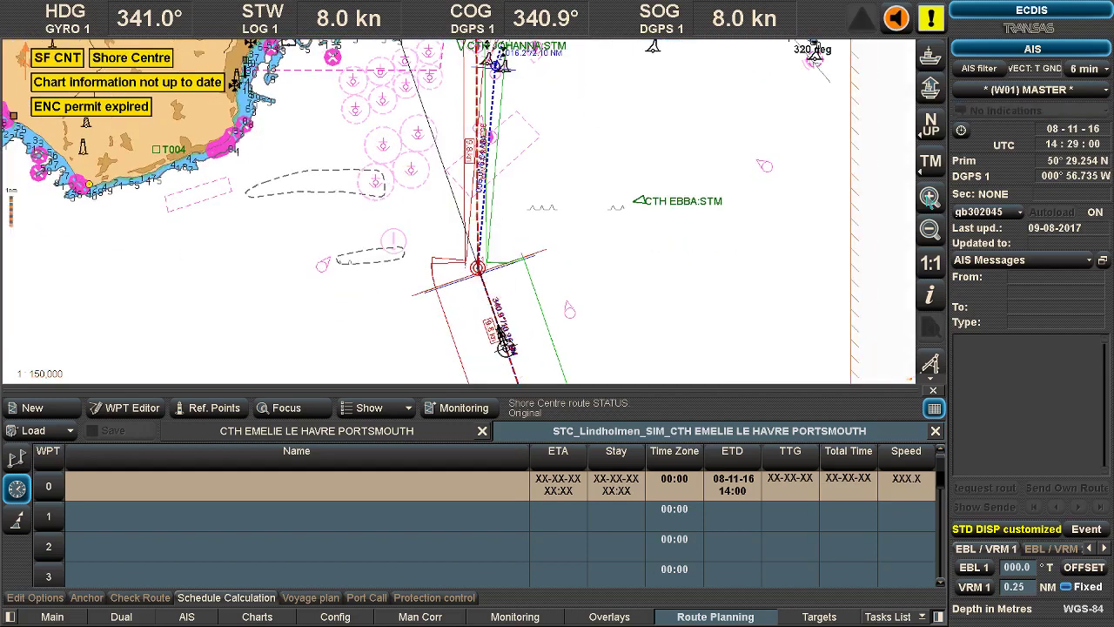
pyautogui.click(505, 346)
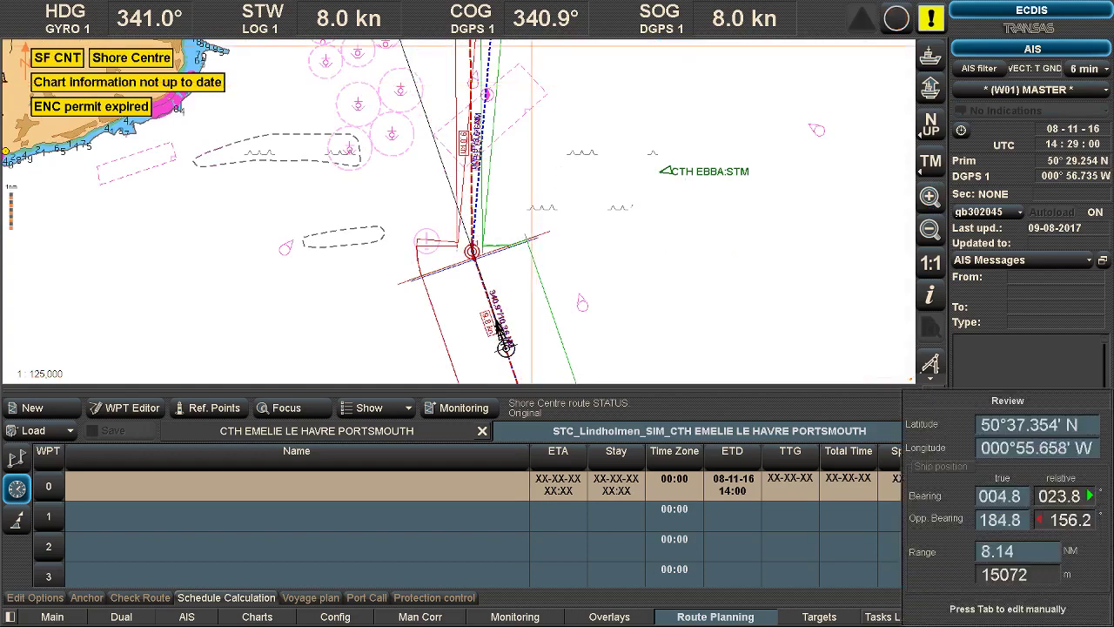
pyautogui.click(487, 40)
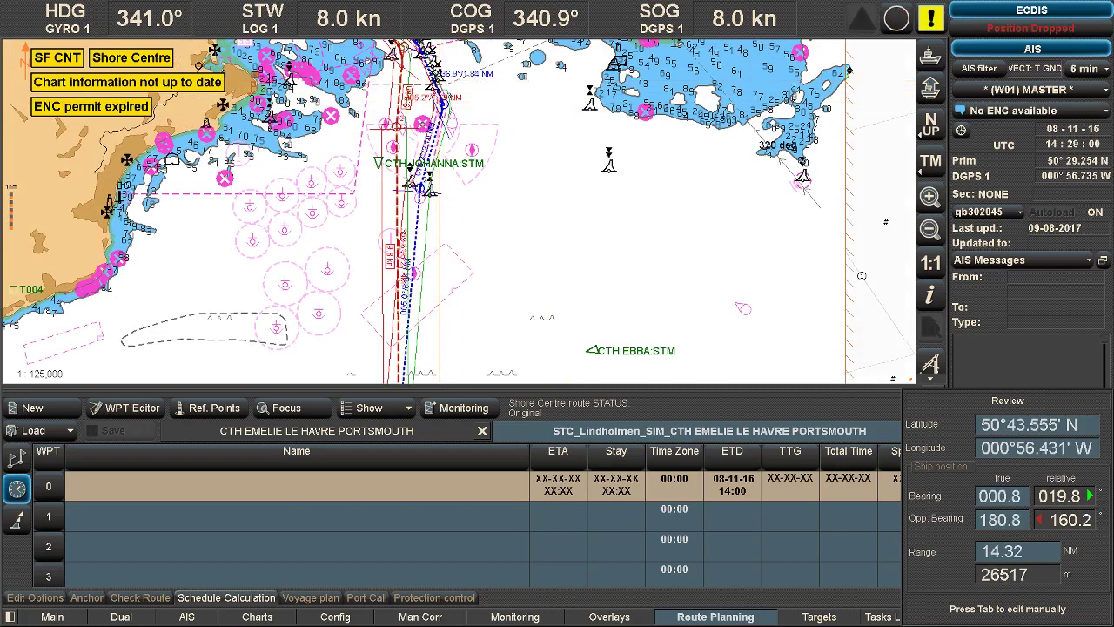
pyautogui.click(486, 40)
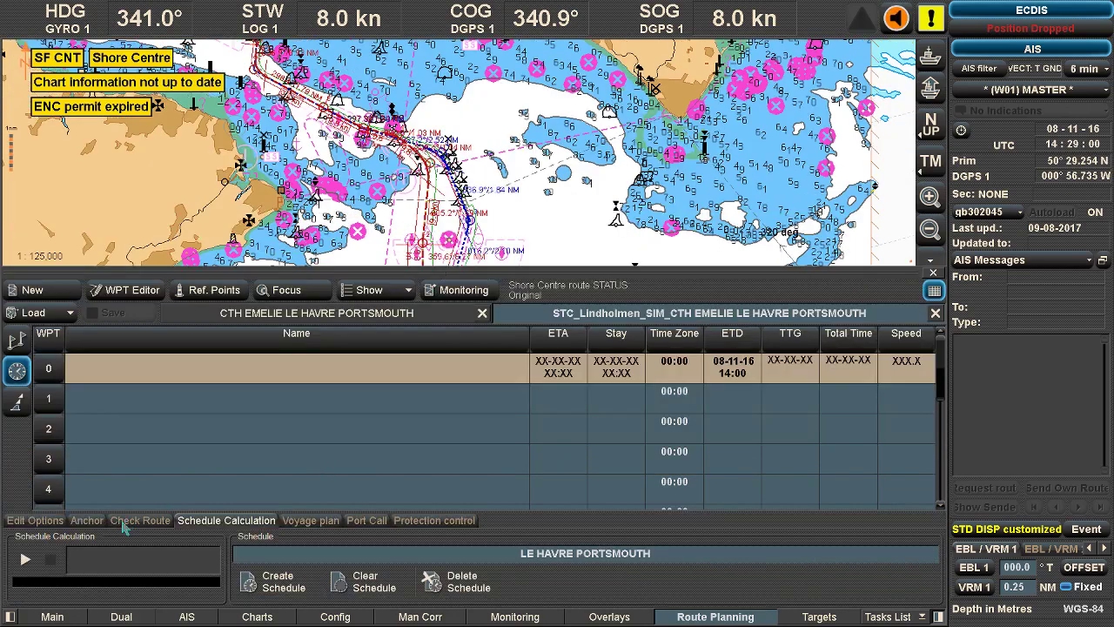
# Step: Run the safety check on the shore-centre route and accept its 104 danger findings
pyautogui.click(133, 522)
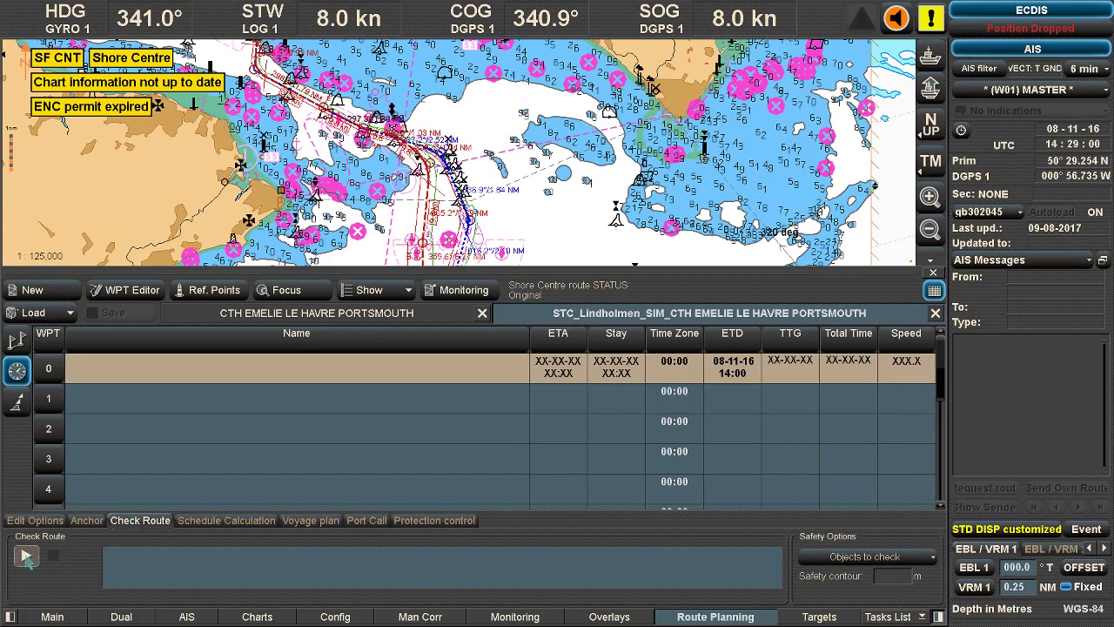
pyautogui.click(25, 557)
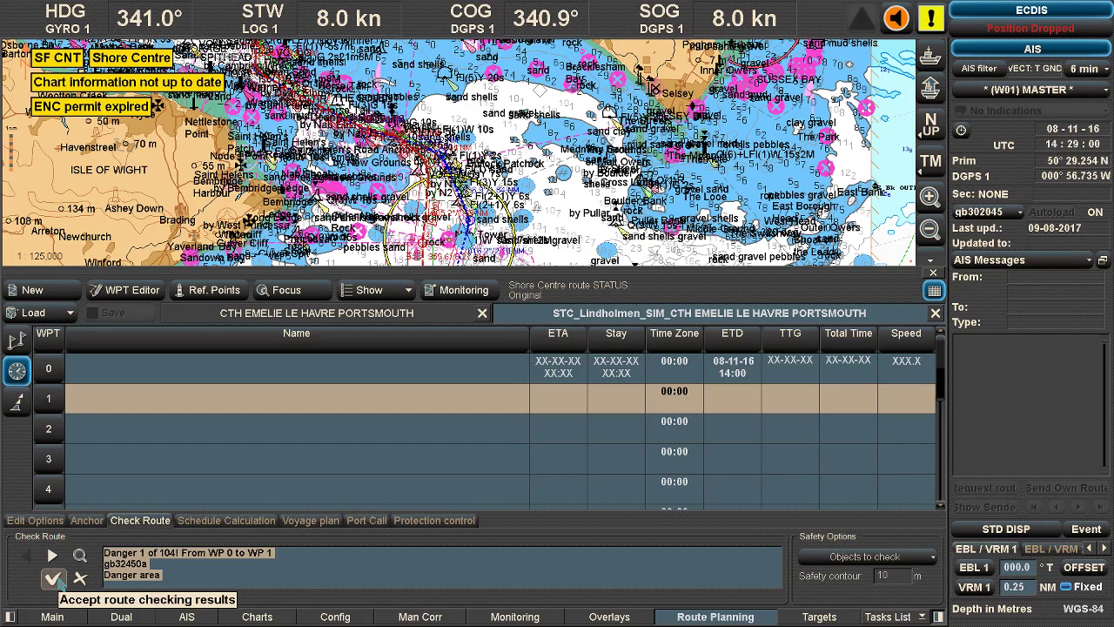
pyautogui.click(54, 578)
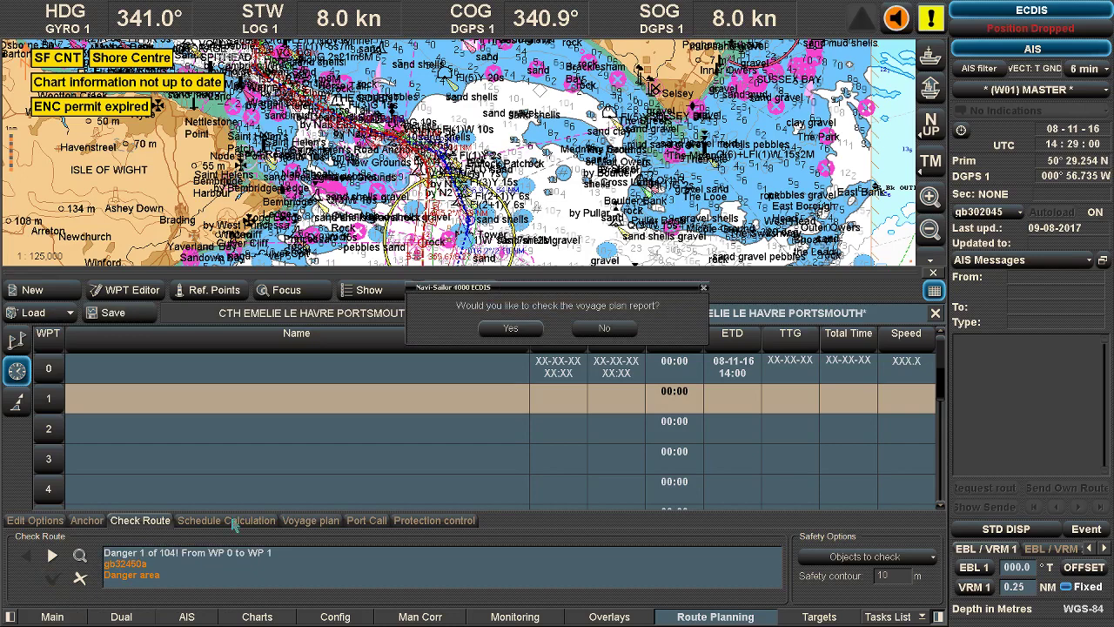
# Step: View and close the voyage plan report, then save the route as safety checked
pyautogui.click(516, 334)
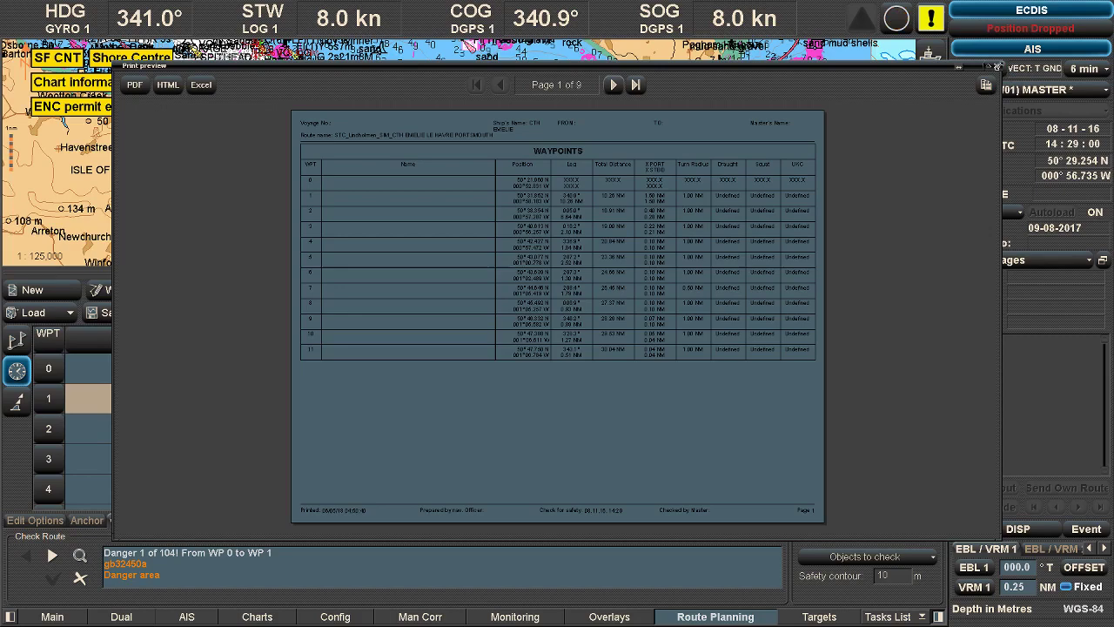
pyautogui.click(998, 68)
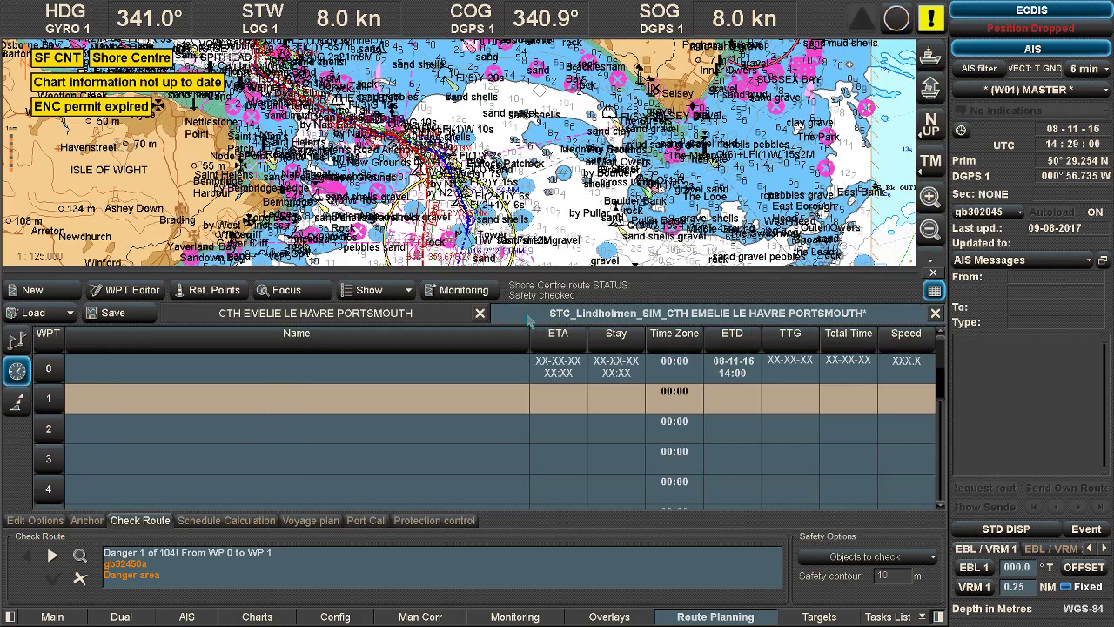
pyautogui.click(117, 319)
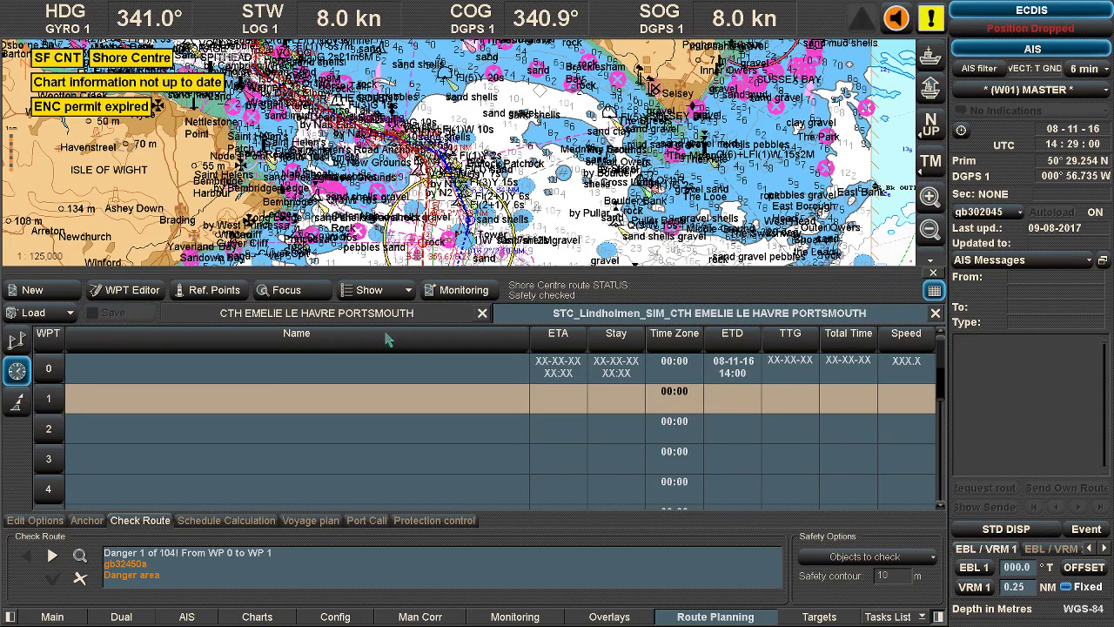
pyautogui.click(243, 522)
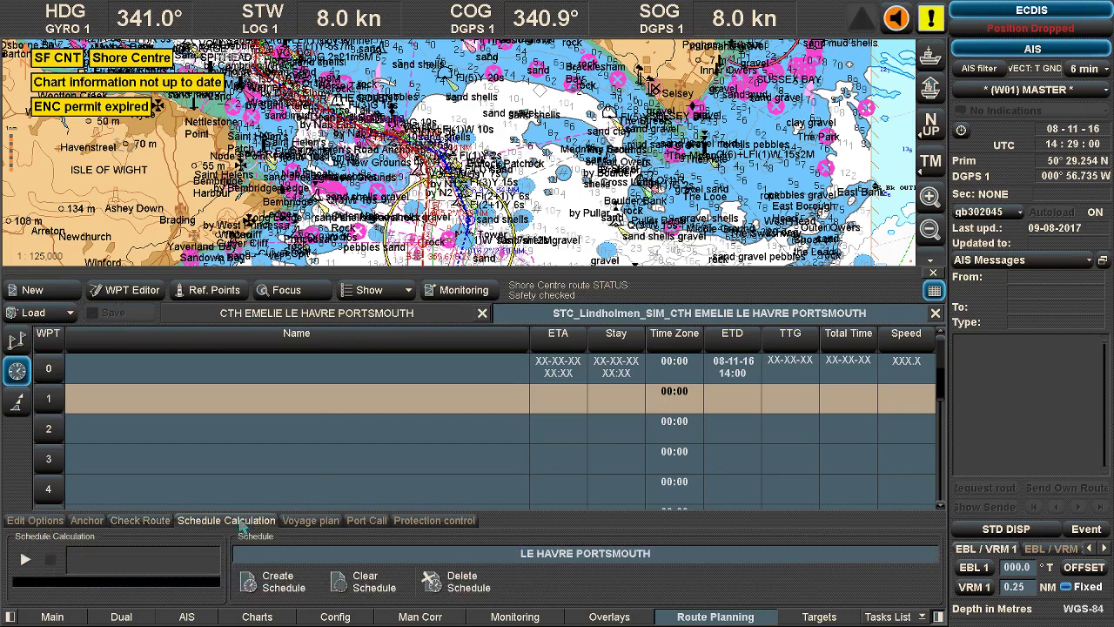
# Step: Send the route to monitoring as the current voyage with the LE HAVRE PORTSMOUTH schedule
pyautogui.click(464, 297)
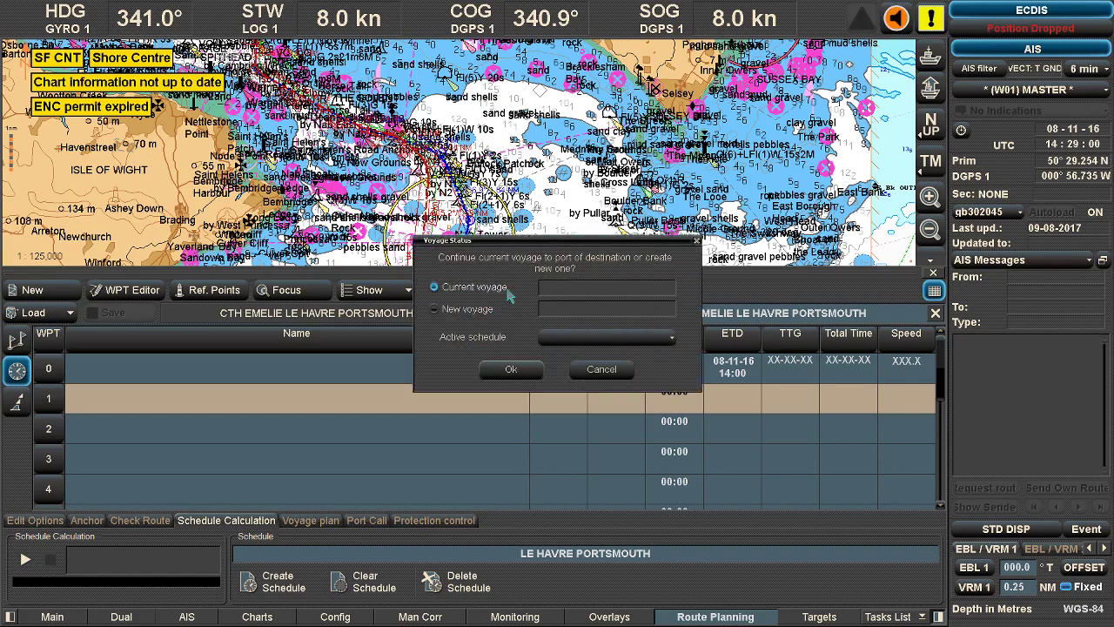
pyautogui.click(562, 346)
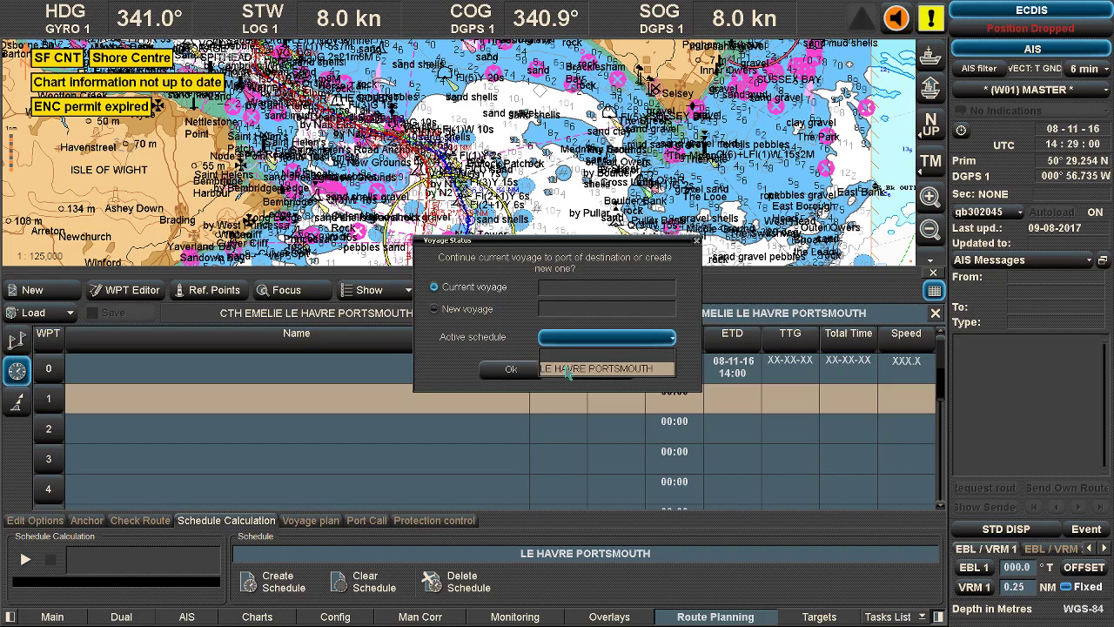
pyautogui.click(567, 370)
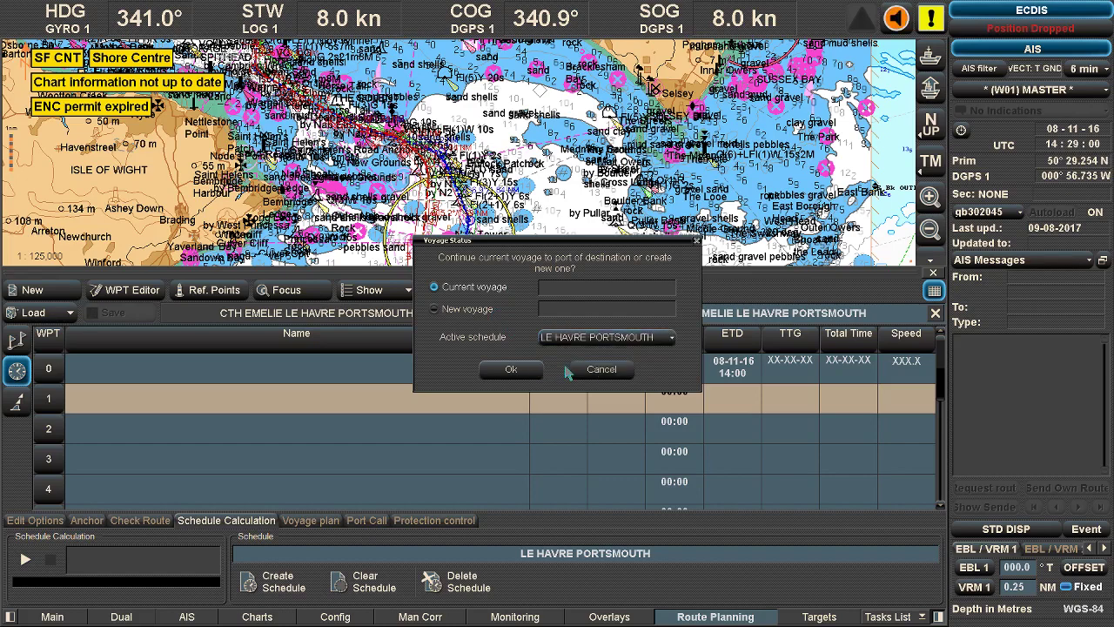
pyautogui.click(511, 370)
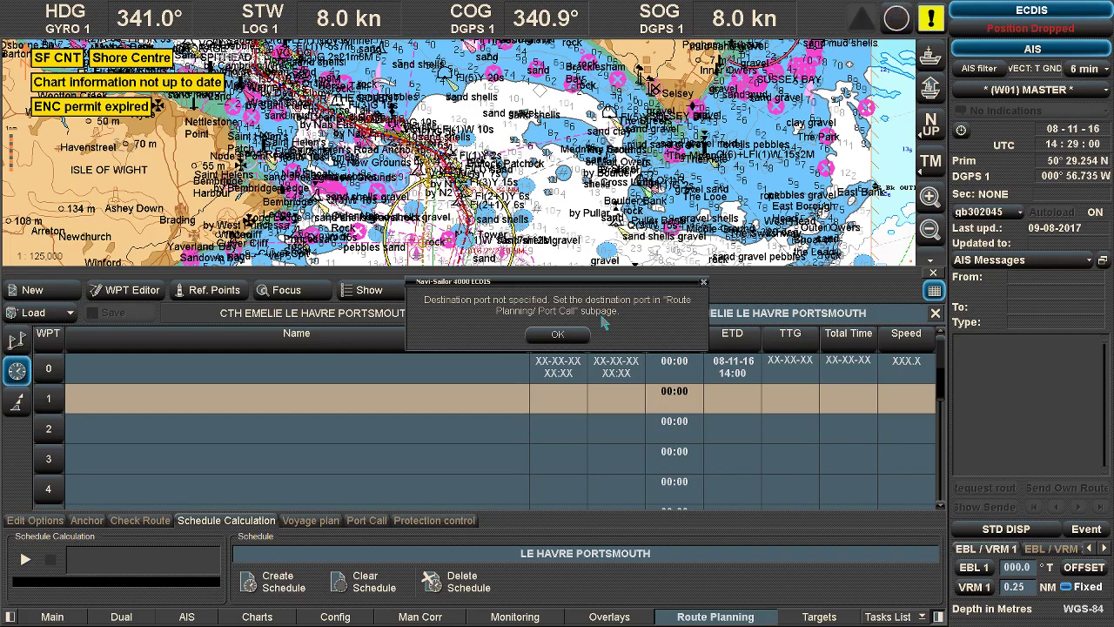
# Step: Dismiss the destination warning and choose Southampton (United Kingdom), GBSOU, as the arrival port
pyautogui.click(559, 336)
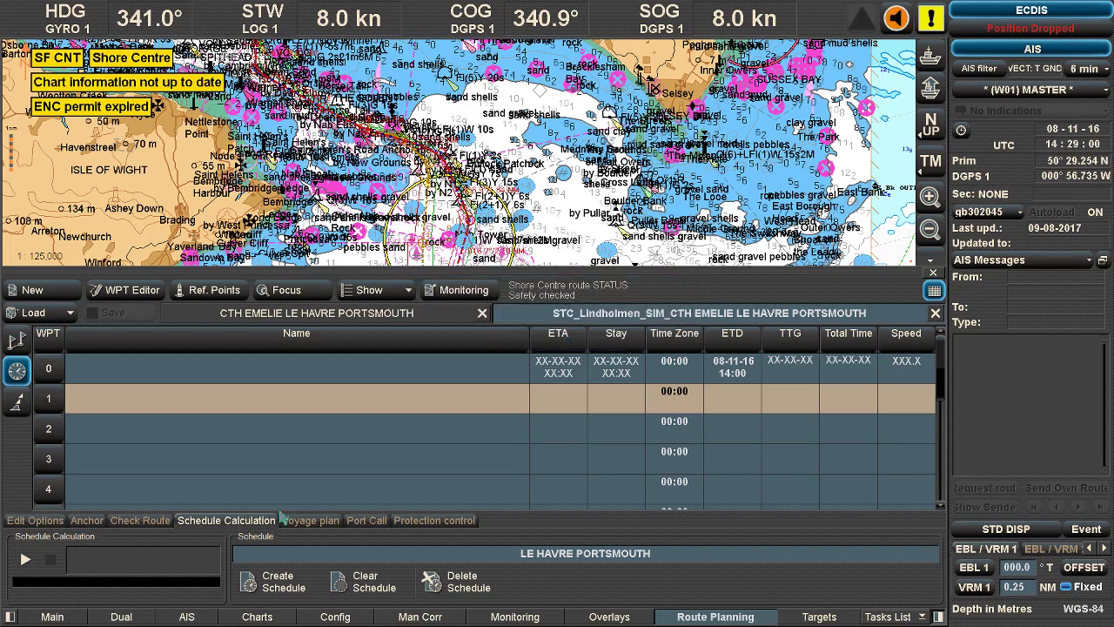
pyautogui.click(369, 523)
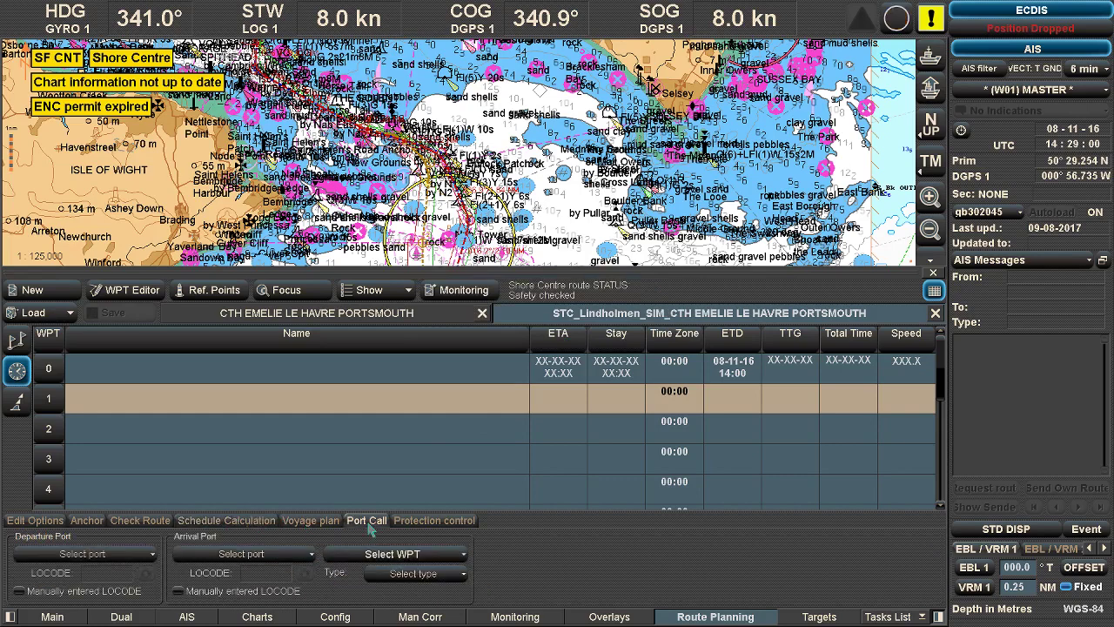
pyautogui.click(309, 555)
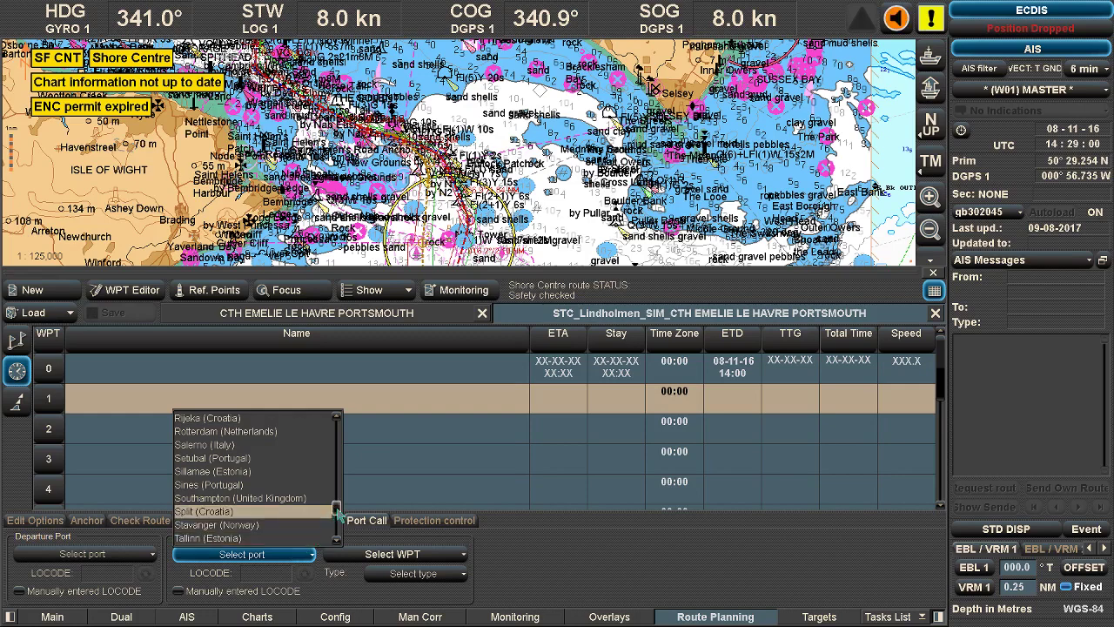
pyautogui.moveTo(336, 510); pyautogui.dragTo(336, 522)
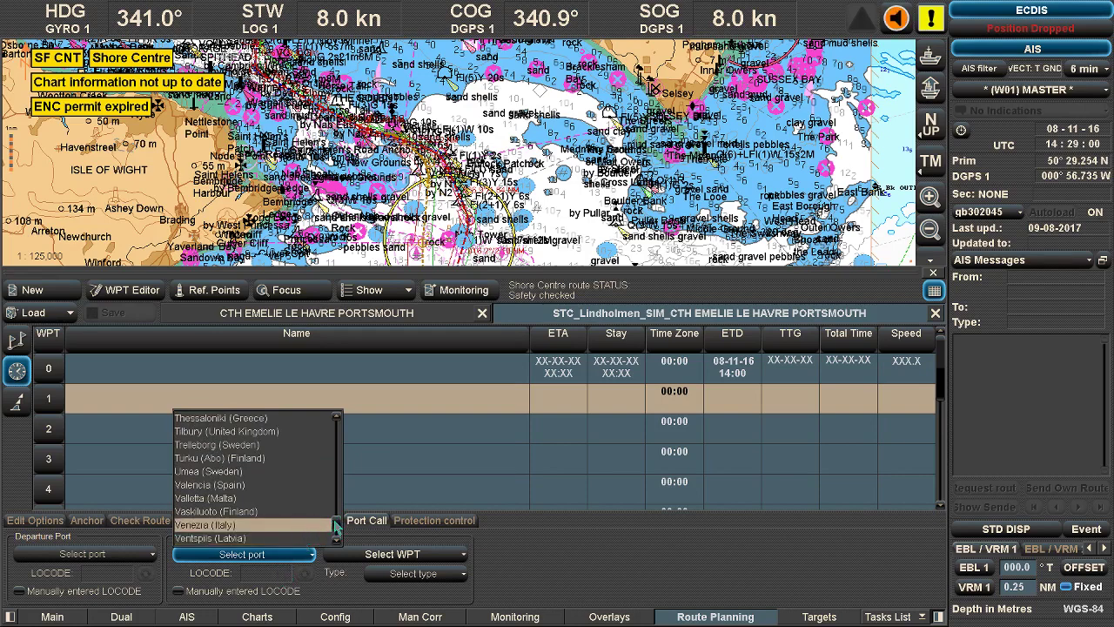
pyautogui.scroll(2, 337, 523)
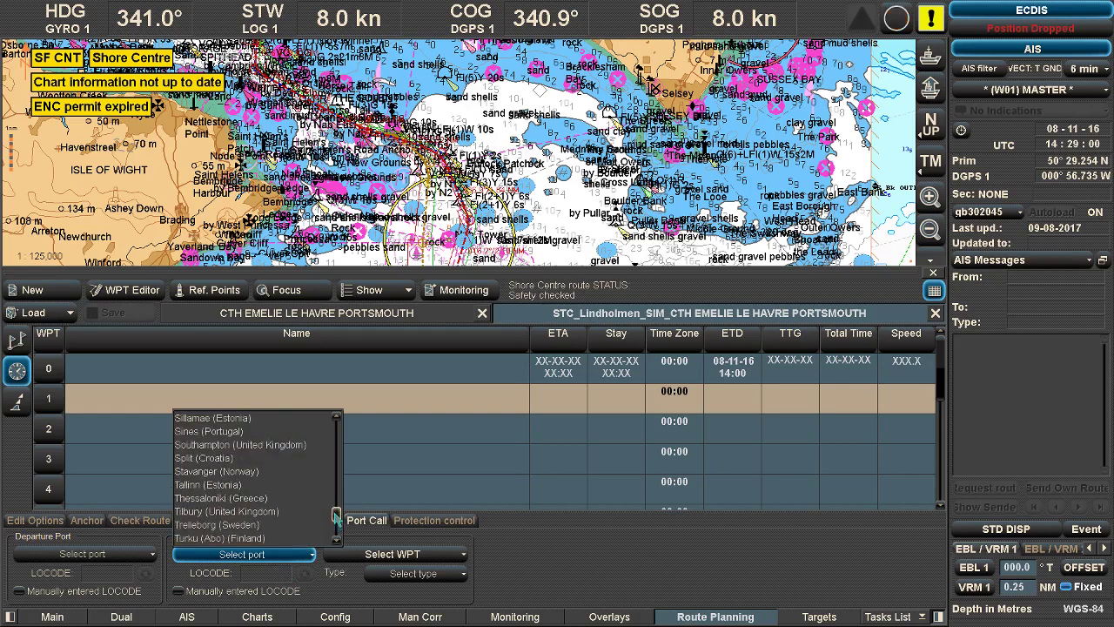
pyautogui.click(301, 445)
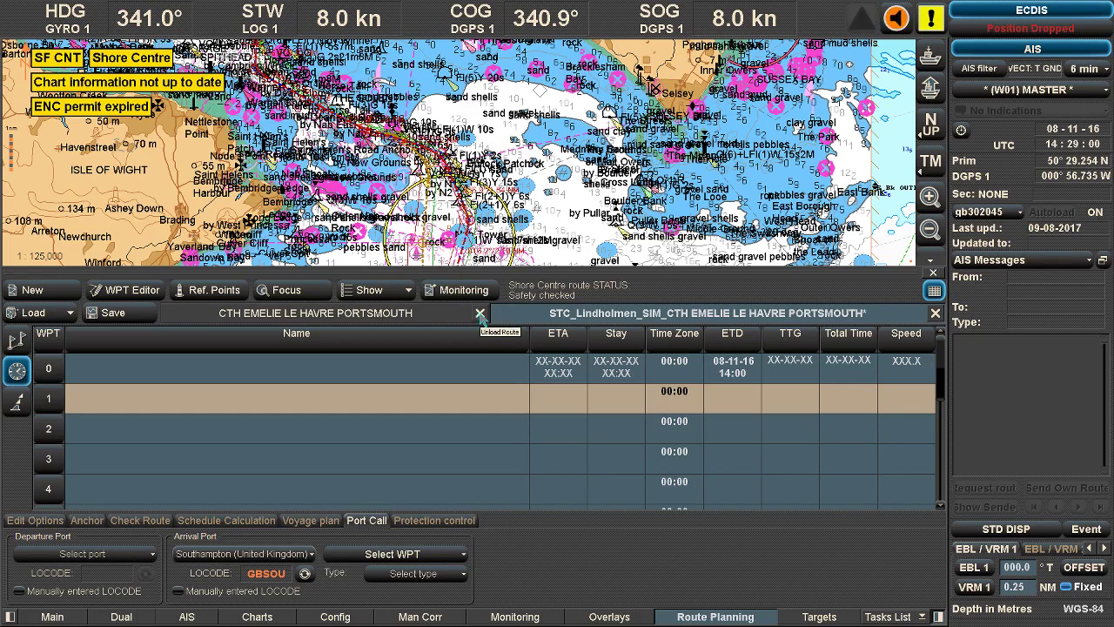
# Step: Unload the old CTH EMELIE LE HAVRE PORTSMOUTH route, keeping the shore-centre route open
pyautogui.click(480, 314)
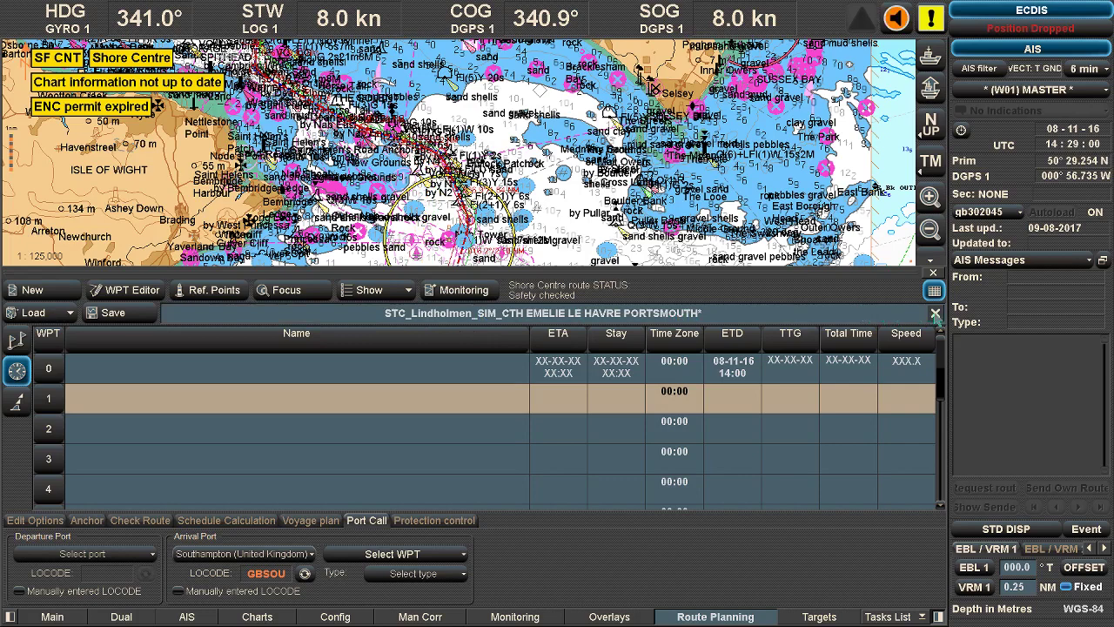
pyautogui.click(935, 314)
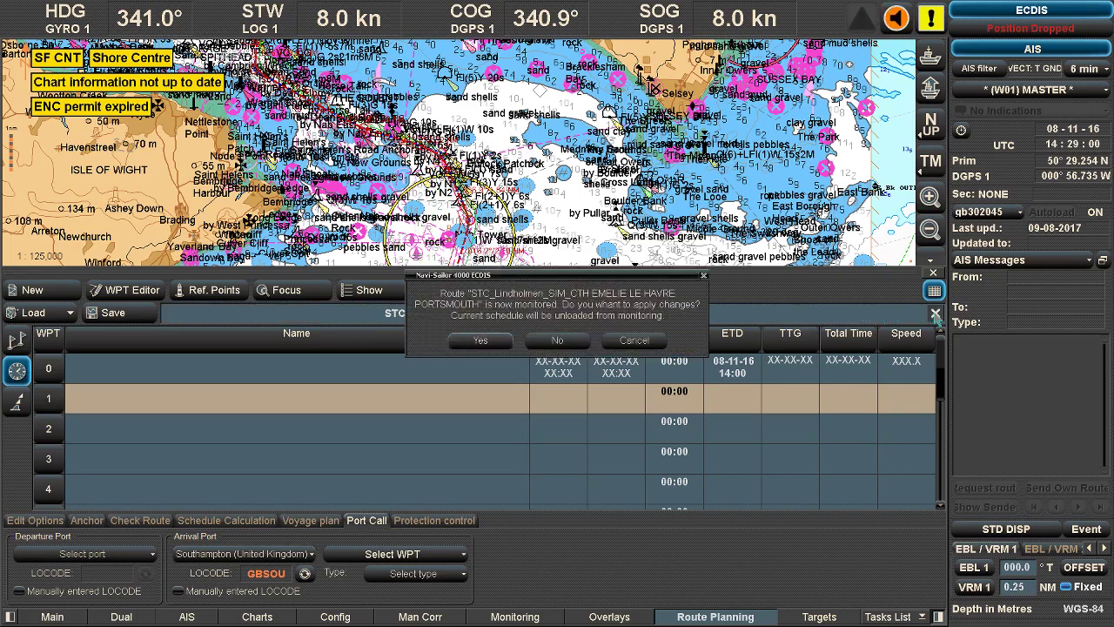
pyautogui.click(633, 341)
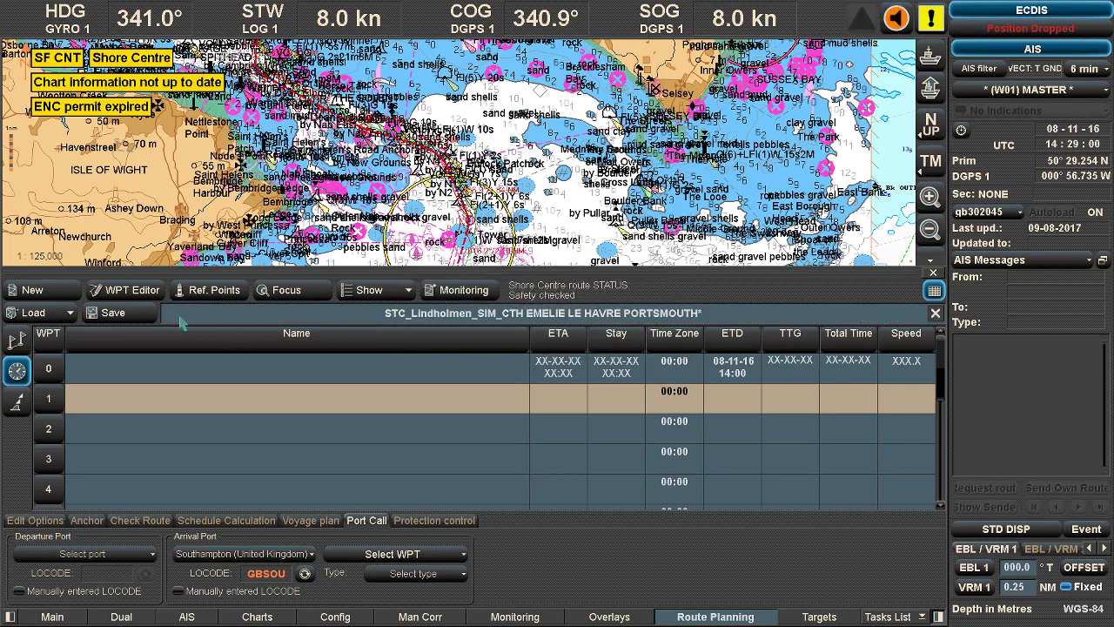
# Step: Save the shore-centre route into monitoring with the LE HAVRE PORTSMOUTH schedule and return to Main
pyautogui.click(150, 315)
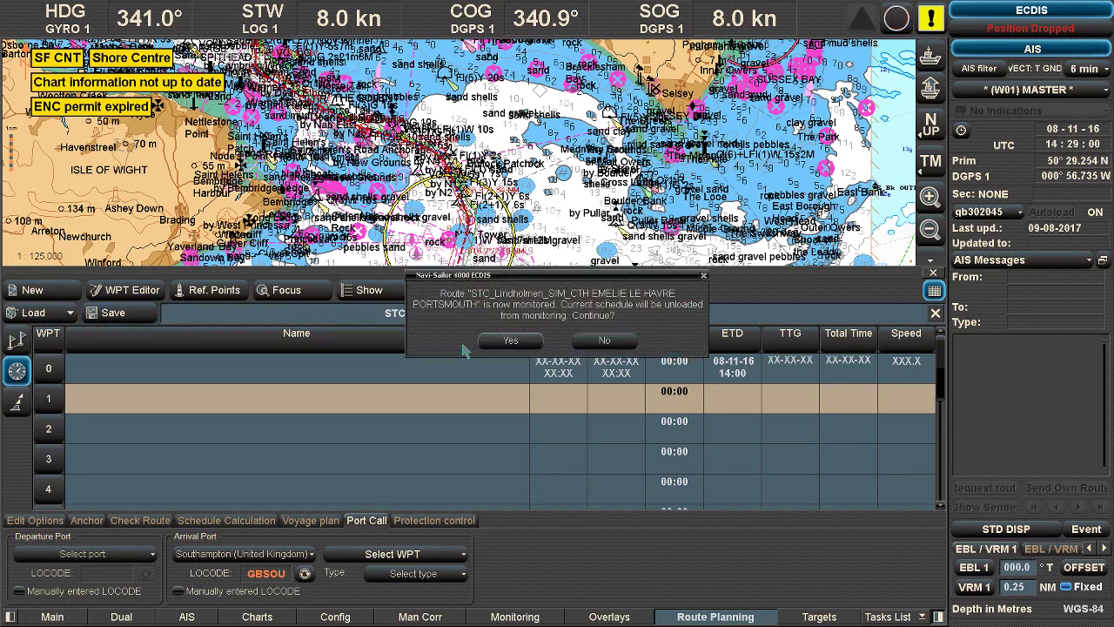
pyautogui.click(511, 342)
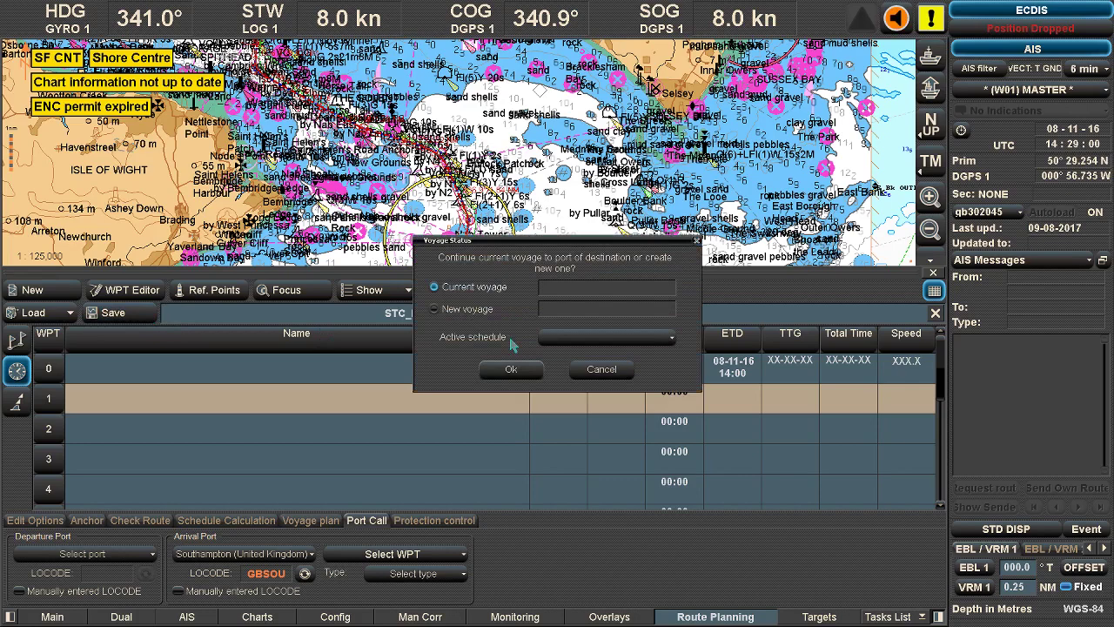
pyautogui.click(546, 344)
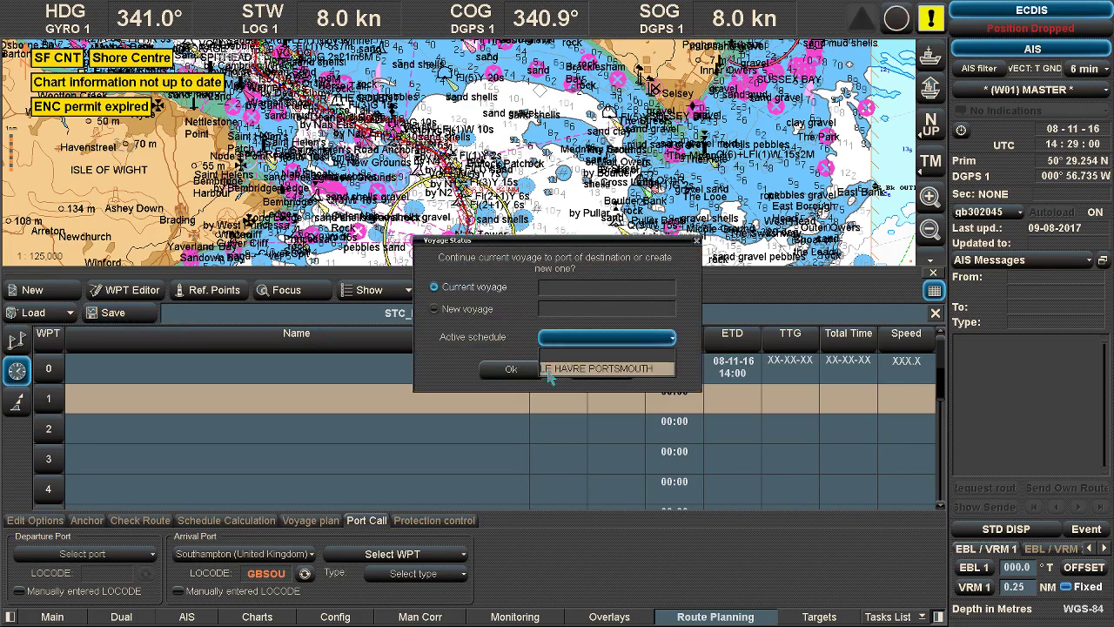
pyautogui.click(548, 372)
pyautogui.click(528, 376)
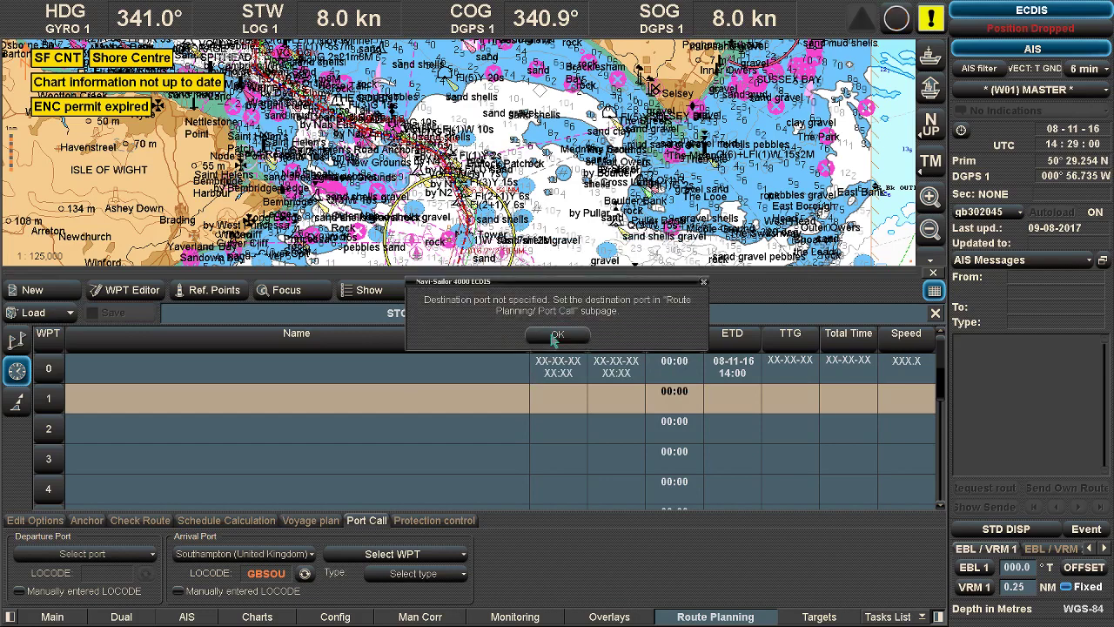
pyautogui.click(551, 337)
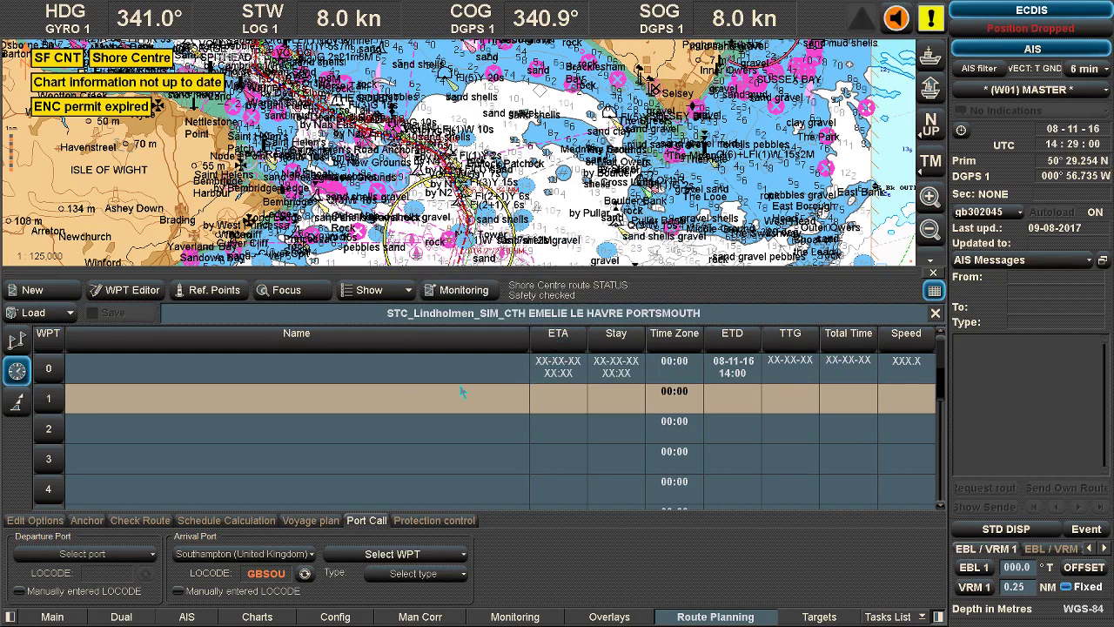
pyautogui.click(74, 620)
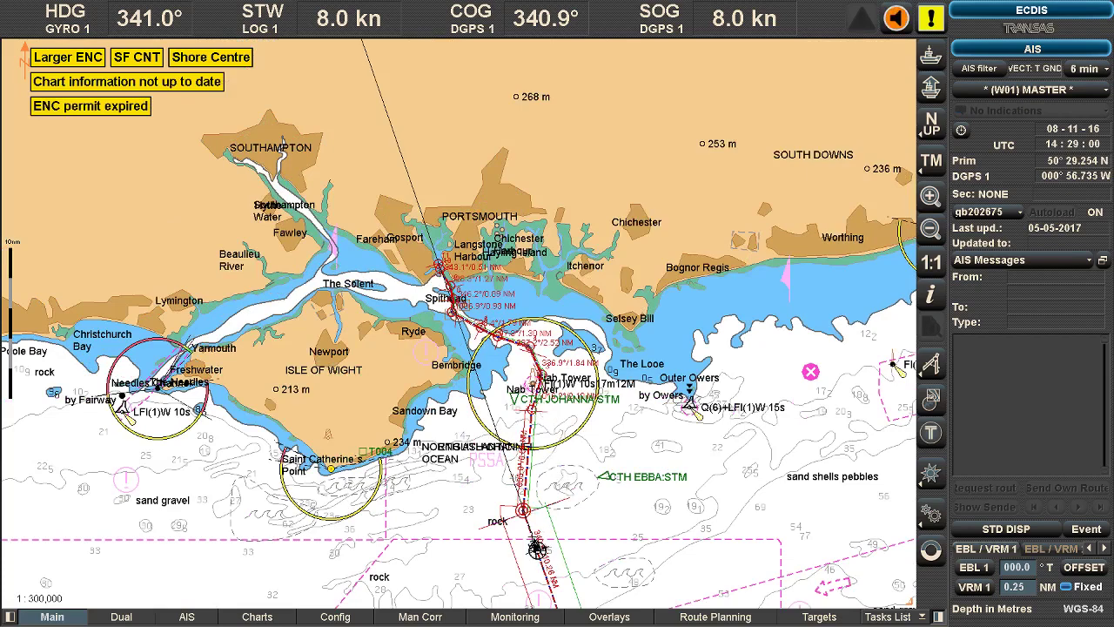
# Step: Close the STC route in Route Planning and go back to the Main chart display
pyautogui.click(707, 617)
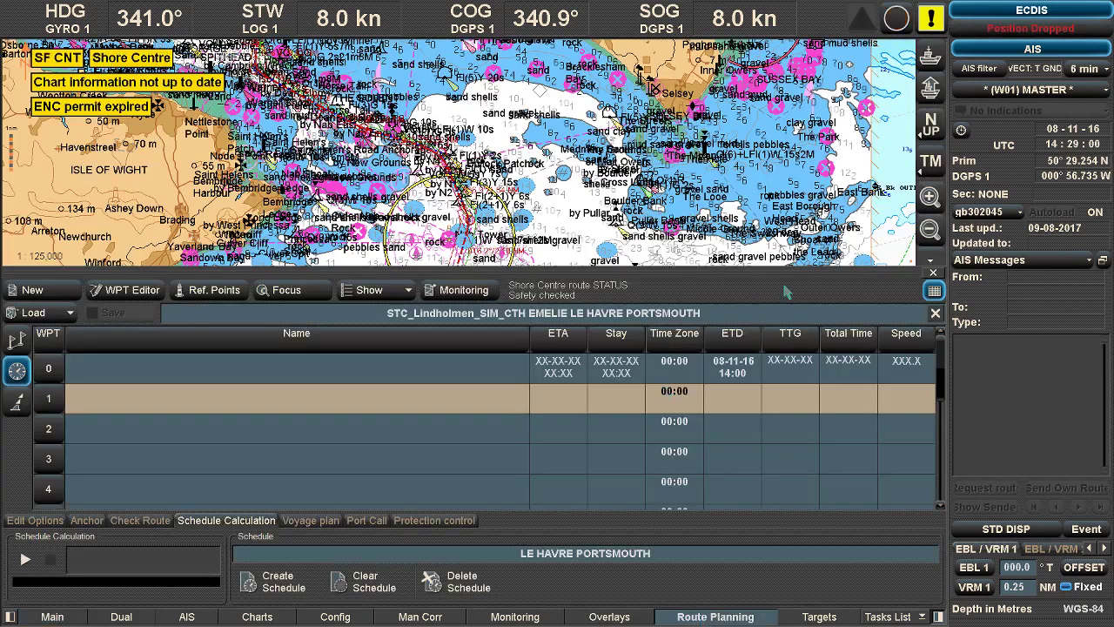
pyautogui.click(936, 314)
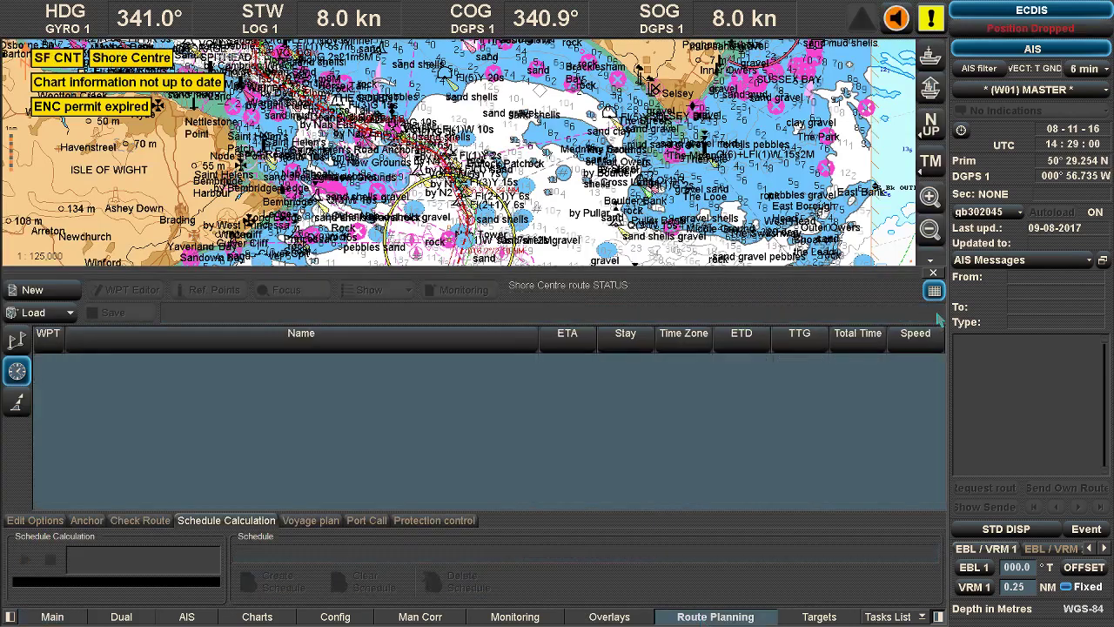
pyautogui.click(53, 616)
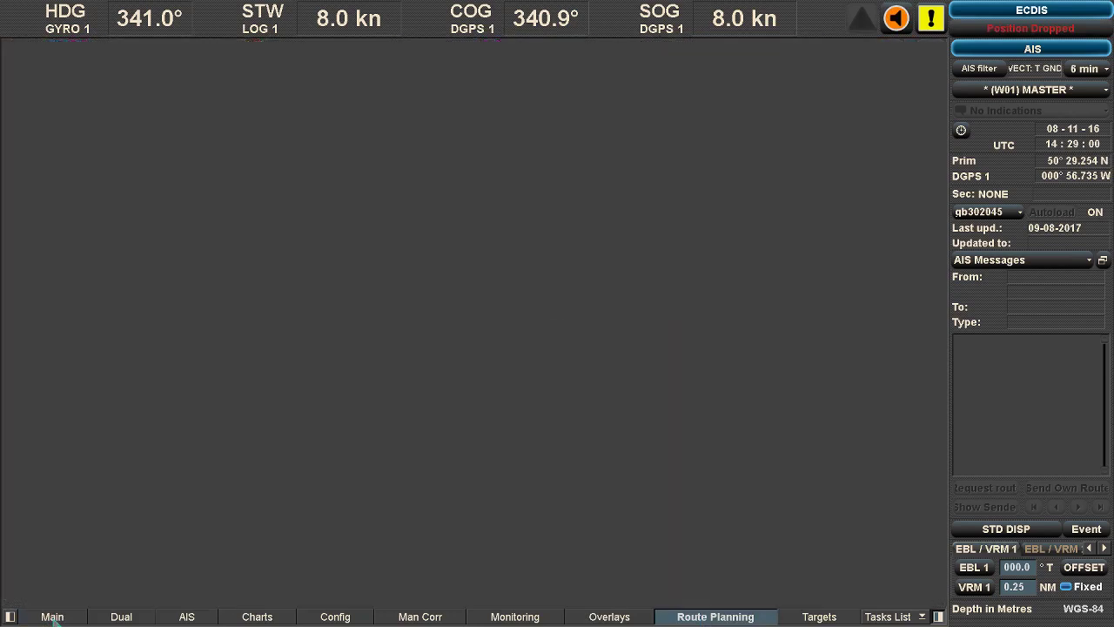